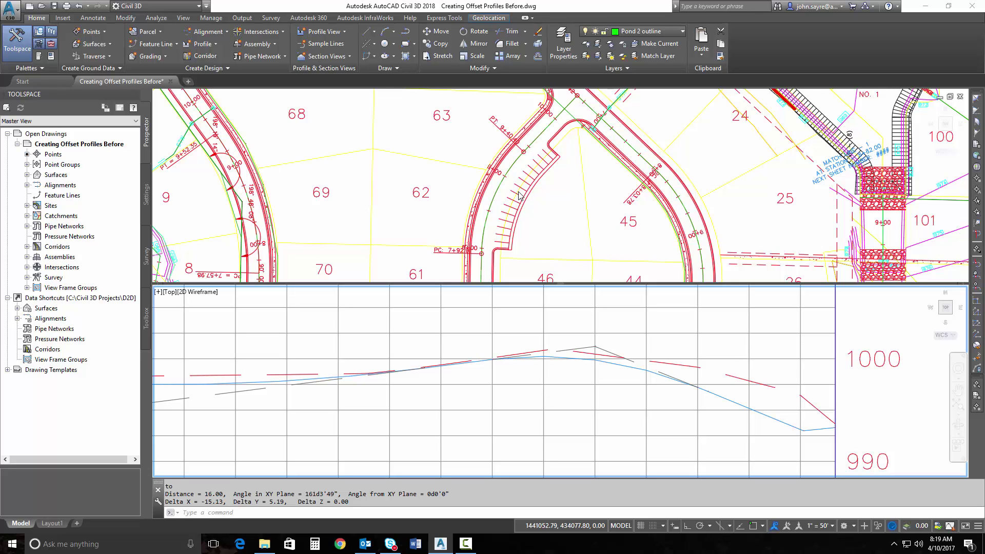
- Zoom and pan the plan view to frame the road curve beside lots 62 and 45
left_click(538, 229)
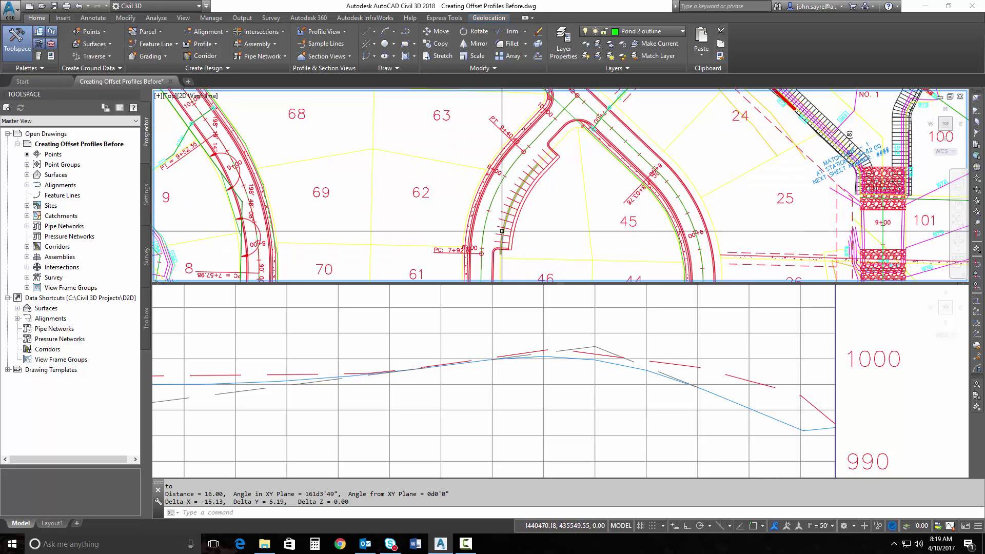
scroll(501, 210, "up", 3)
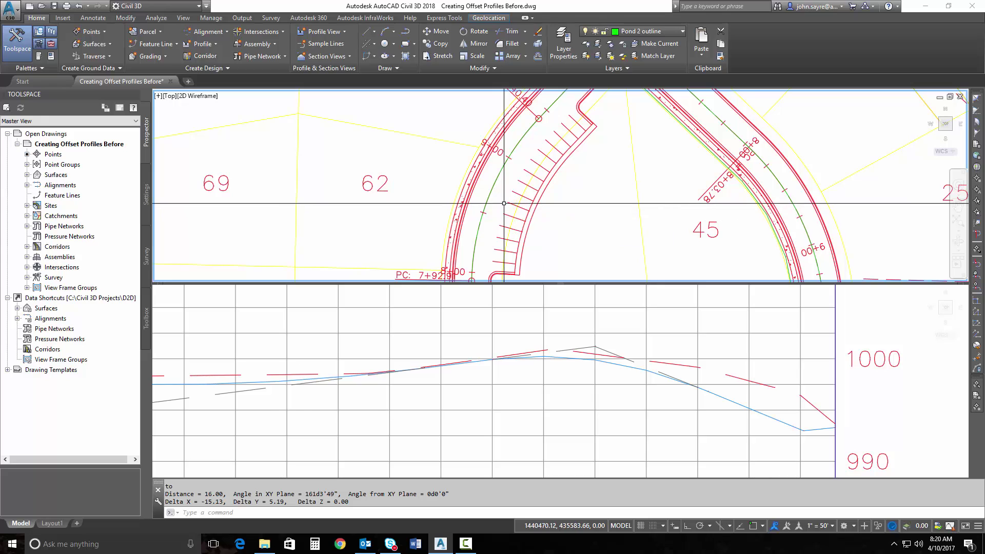
middle_click_drag(504, 204, 515, 195)
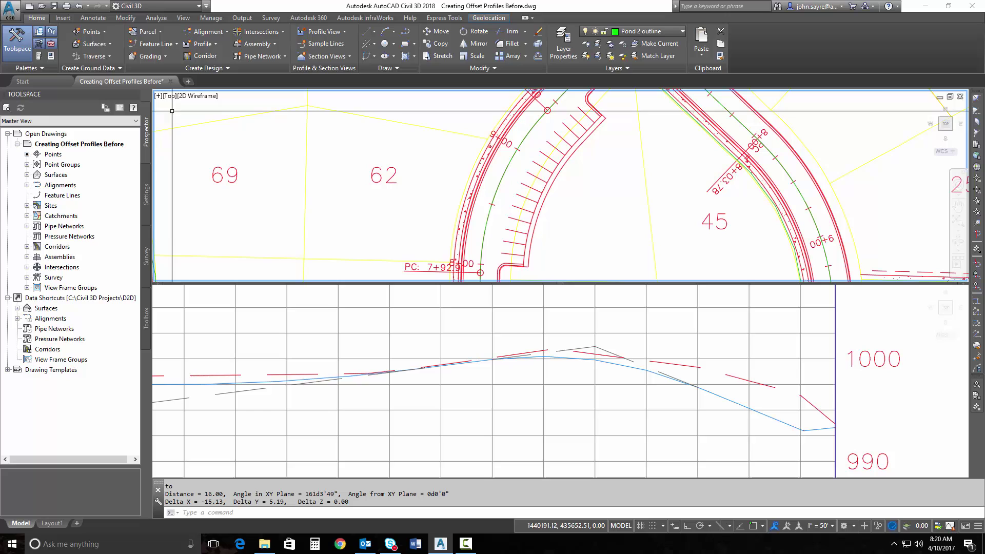
- Start an offset alignment from ROAD B with no left offset and one right offset at 16.00'
left_click(207, 31)
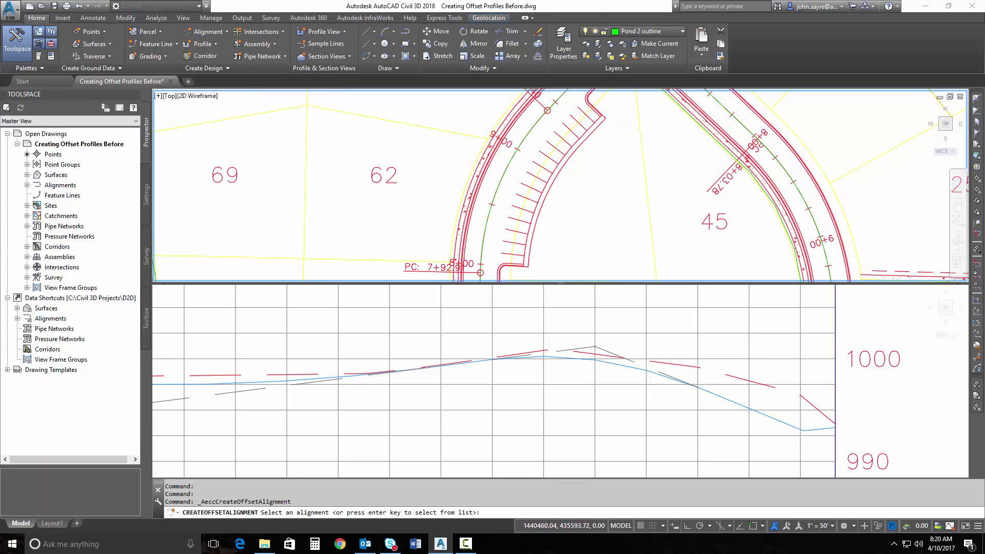
left_click(491, 205)
left_click_drag(235, 83, 510, 59)
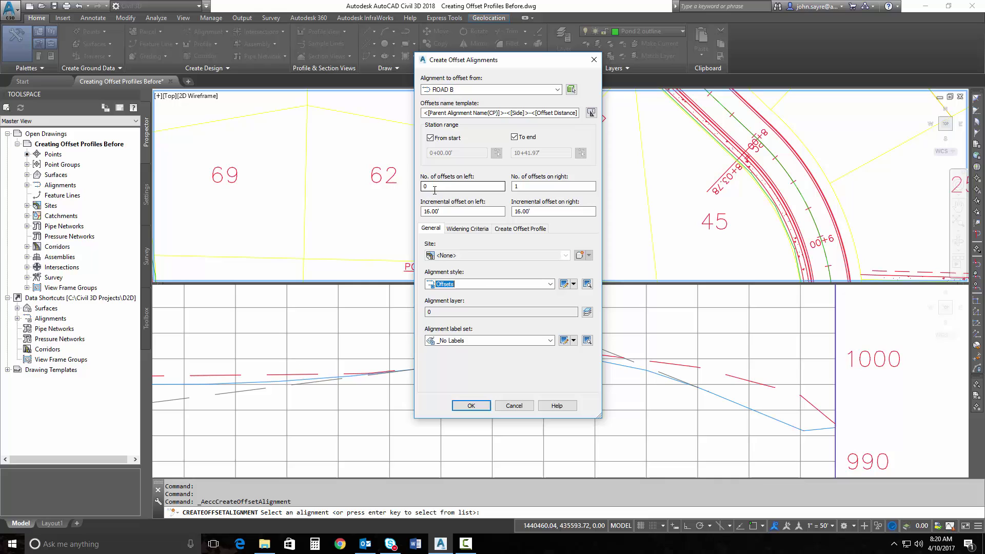
left_click_drag(508, 59, 368, 70)
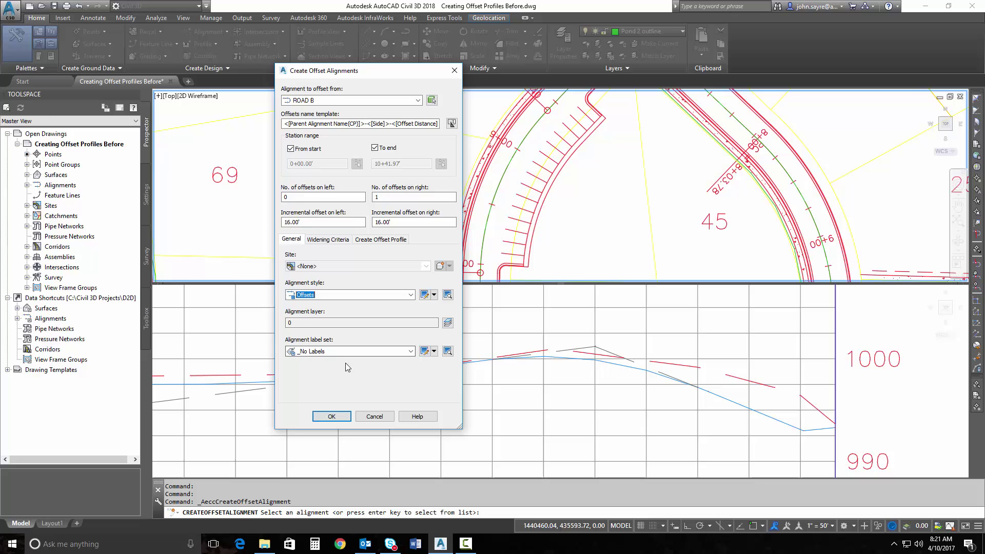
- Enable an offset profile from parent FGC at -2.00% cross slope in the ROAD B11 profile view
left_click(378, 239)
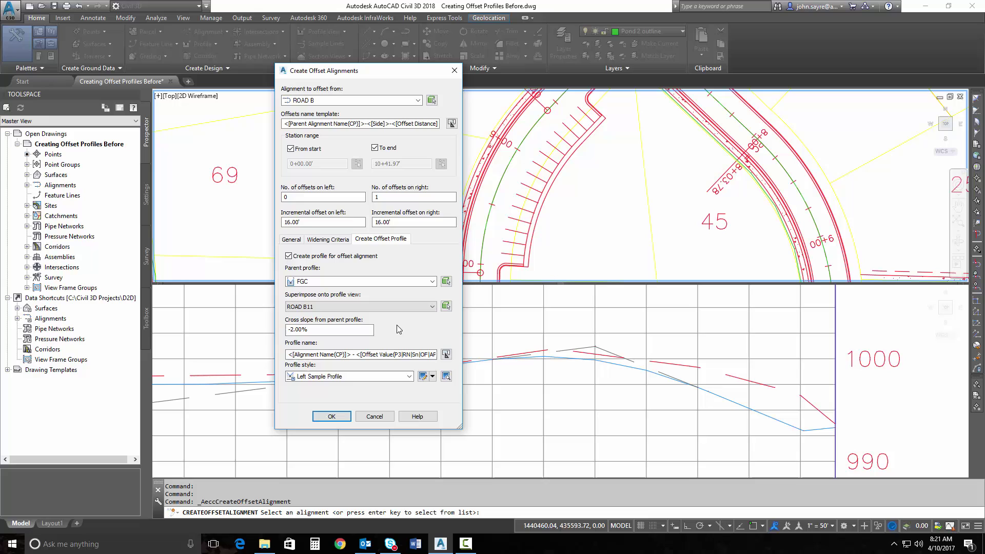
- Create the 16.00' right offset alignment and its offset profile, then end the command
left_click(332, 416)
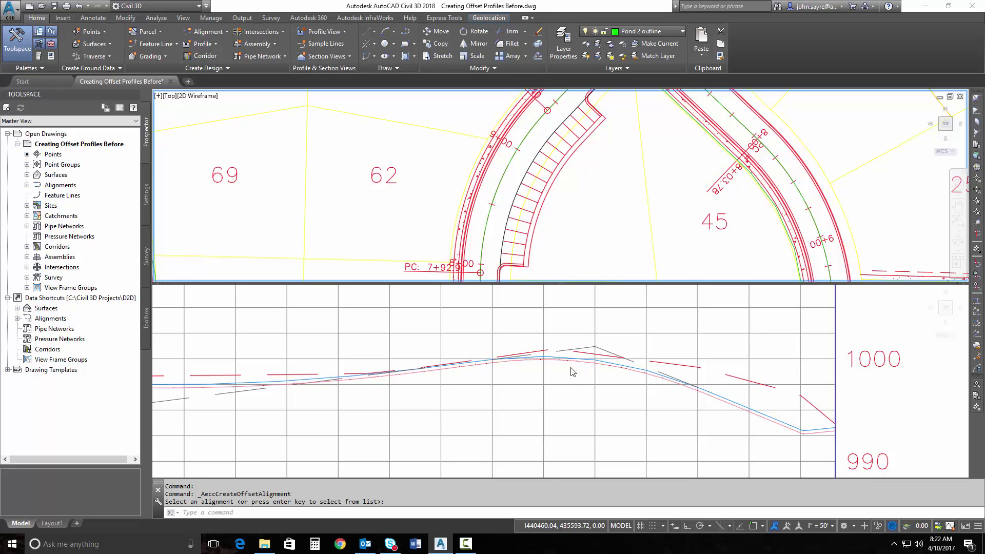
left_click(560, 380)
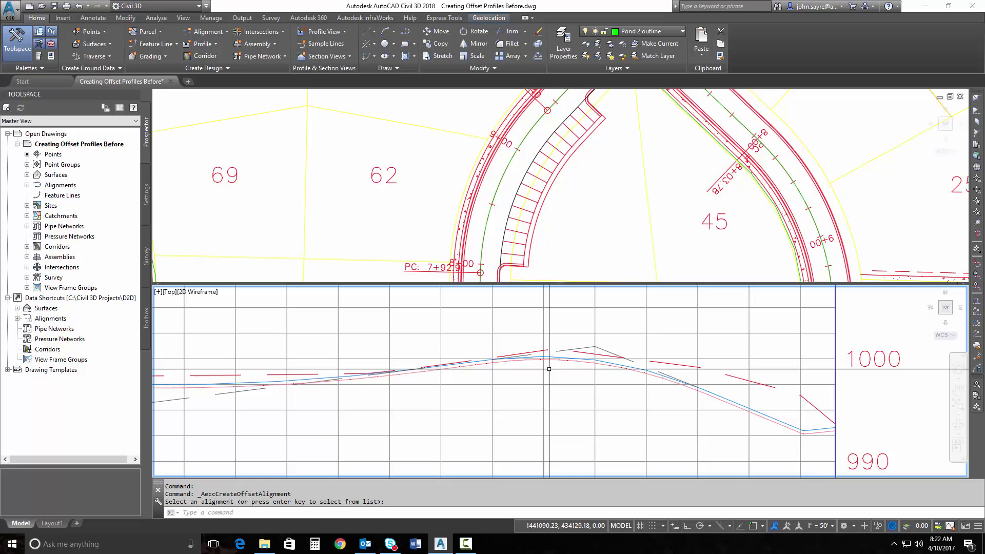
key("Escape")
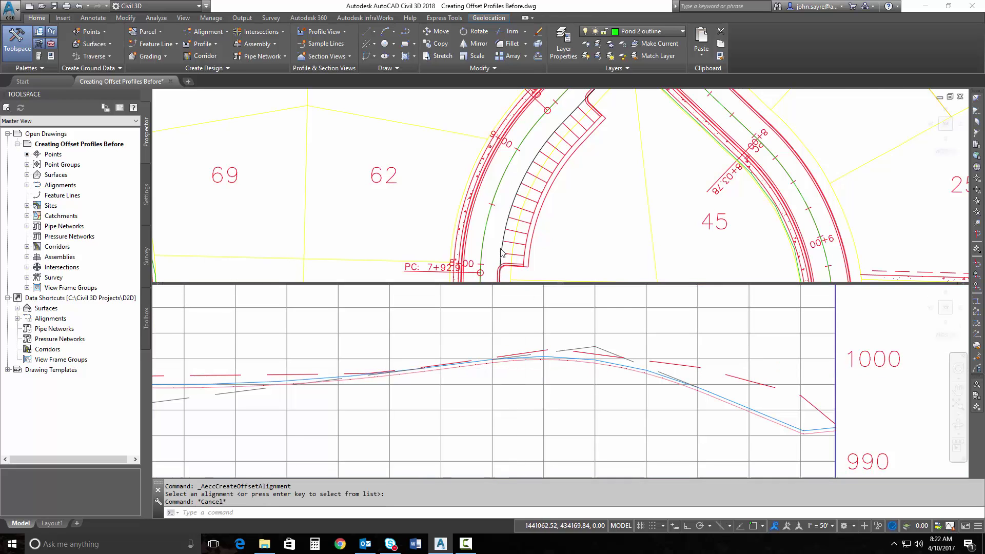
- Zoom the plan view back in around the new offset alignment
left_click(493, 249)
scroll(494, 239, "down", 2)
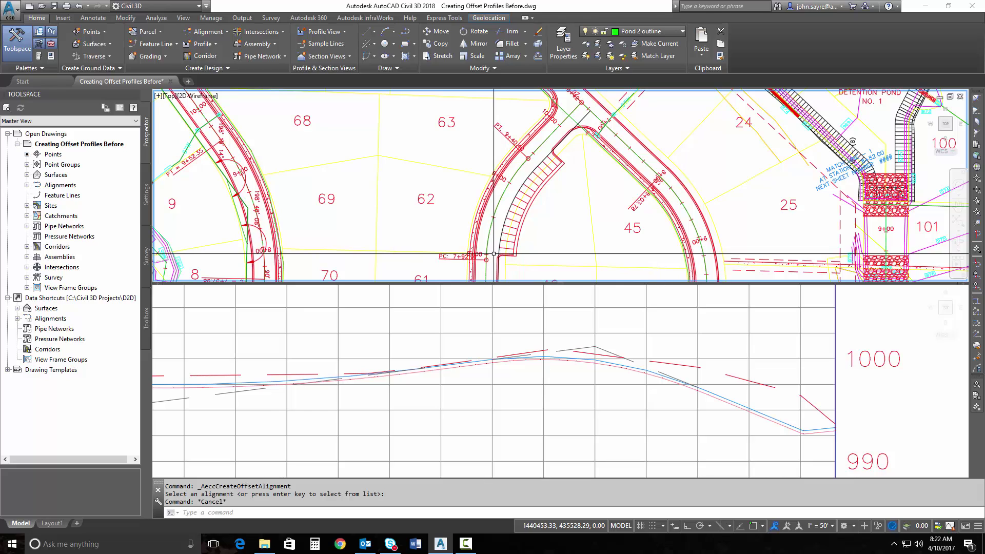
scroll(494, 255, "up", 2)
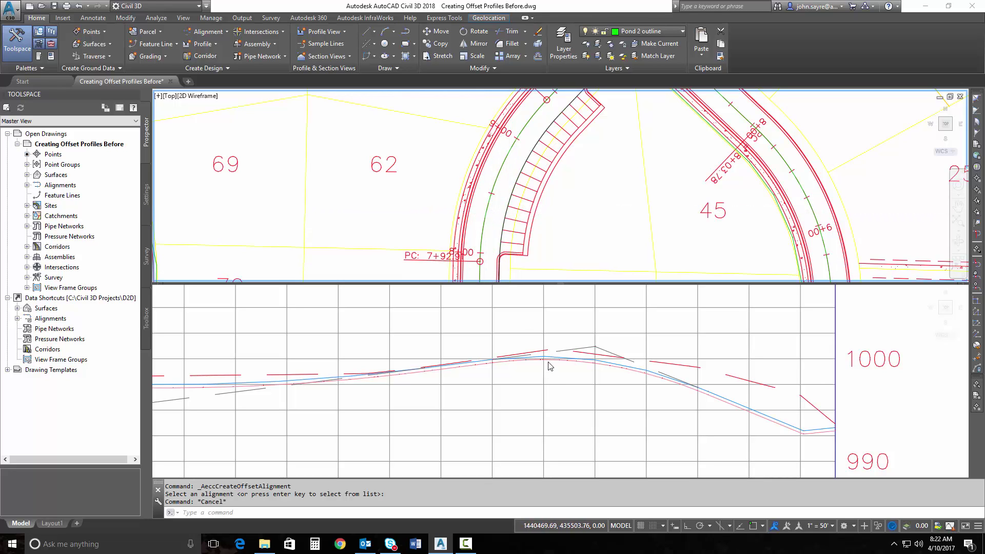
left_click(527, 264)
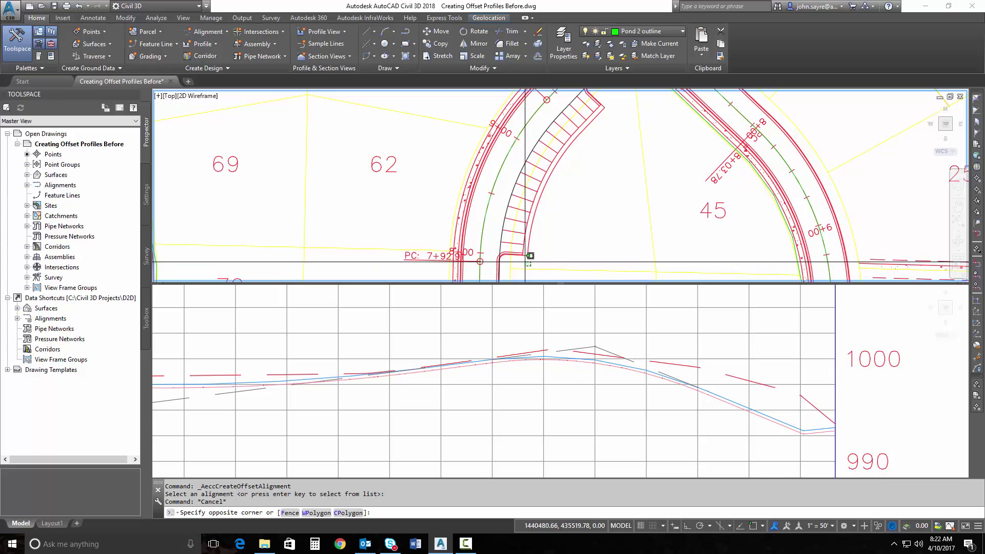
left_click(528, 260)
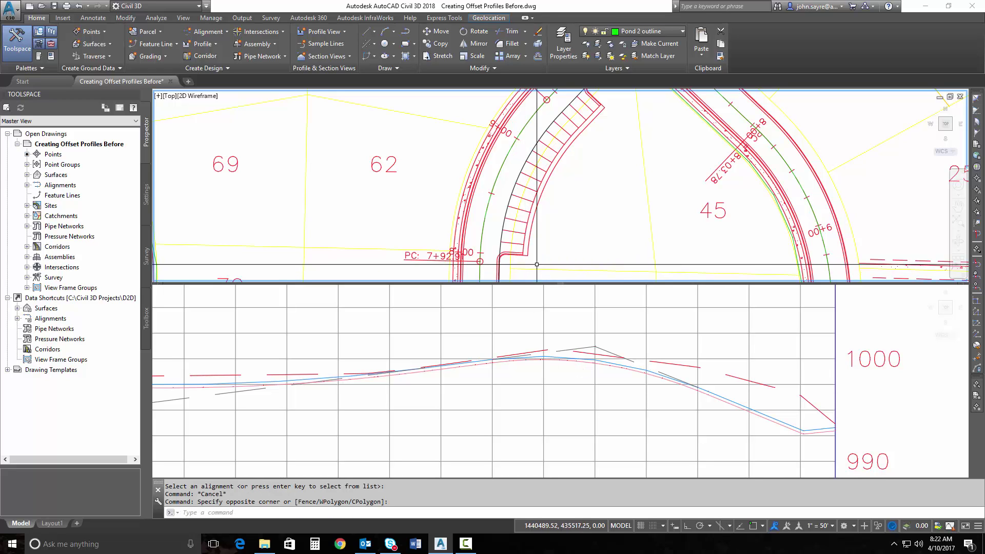
- Open ROAD B-Right-16.00's offset profile properties and begin adding a cross-slope region in Offset Parameters
left_click(501, 240)
right_click(502, 240)
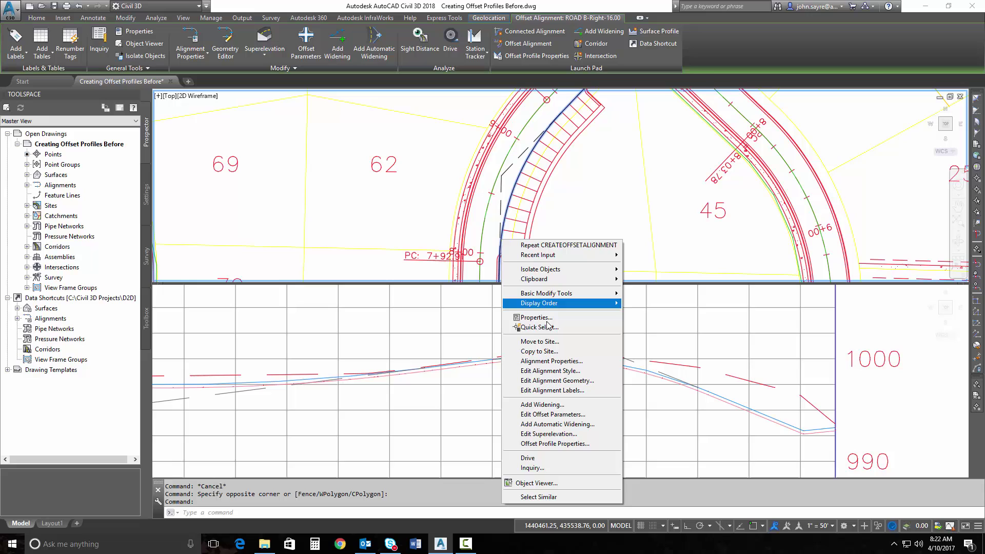
left_click(553, 444)
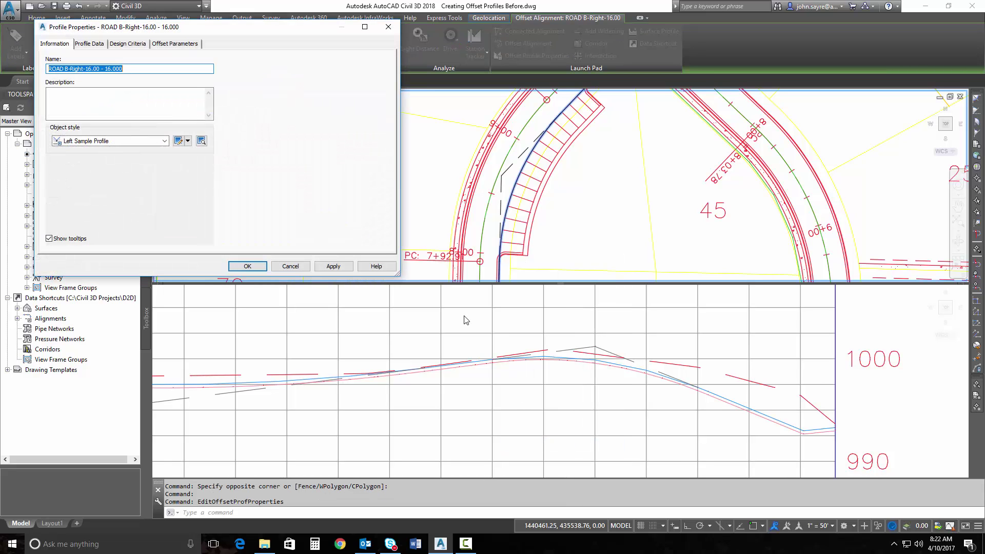
mouse_move(243, 28)
left_mouse_down()
mouse_move(410, 49)
mouse_move(291, 56)
left_mouse_up()
left_click(323, 70)
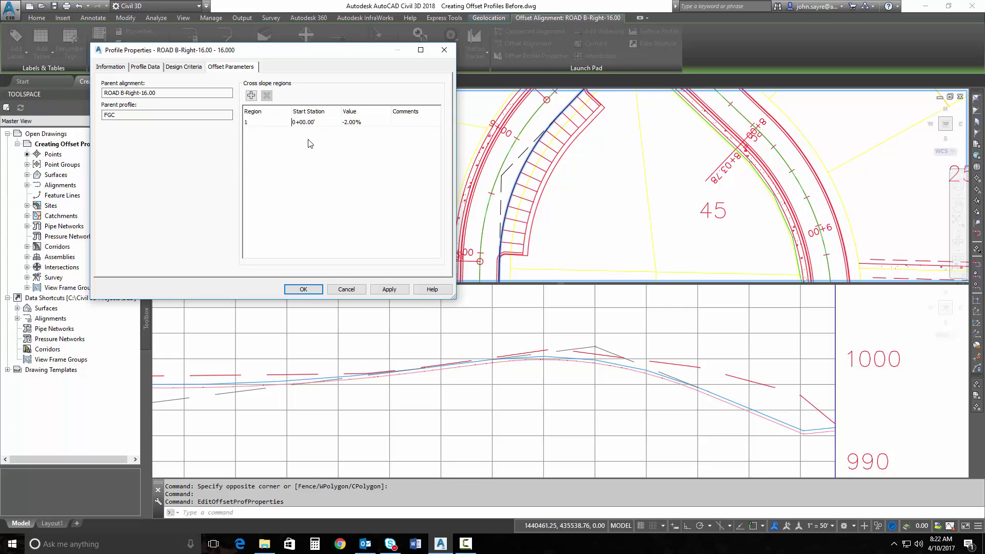
left_click(251, 96)
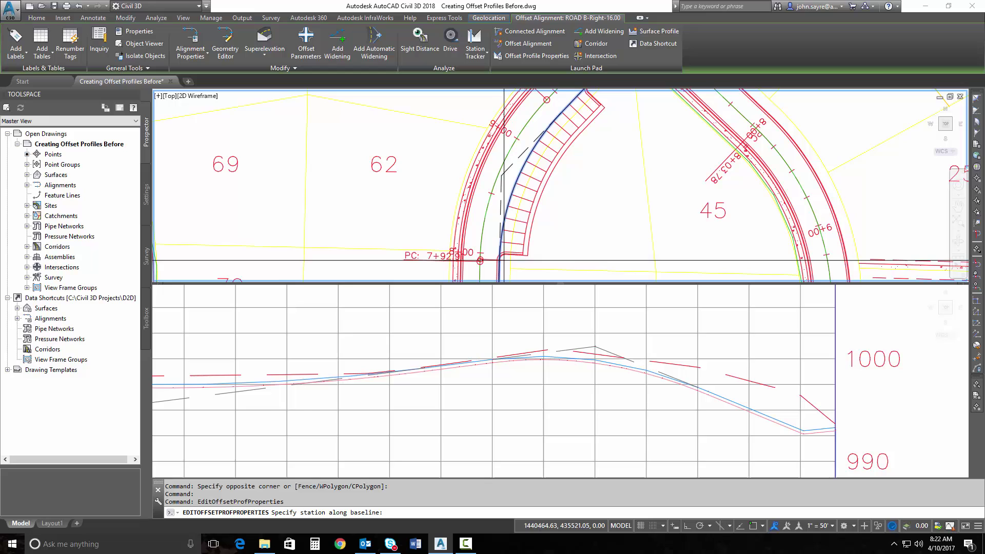
- Add a -2% cross-slope region at the offset's endpoint where the curve starts
type("end")
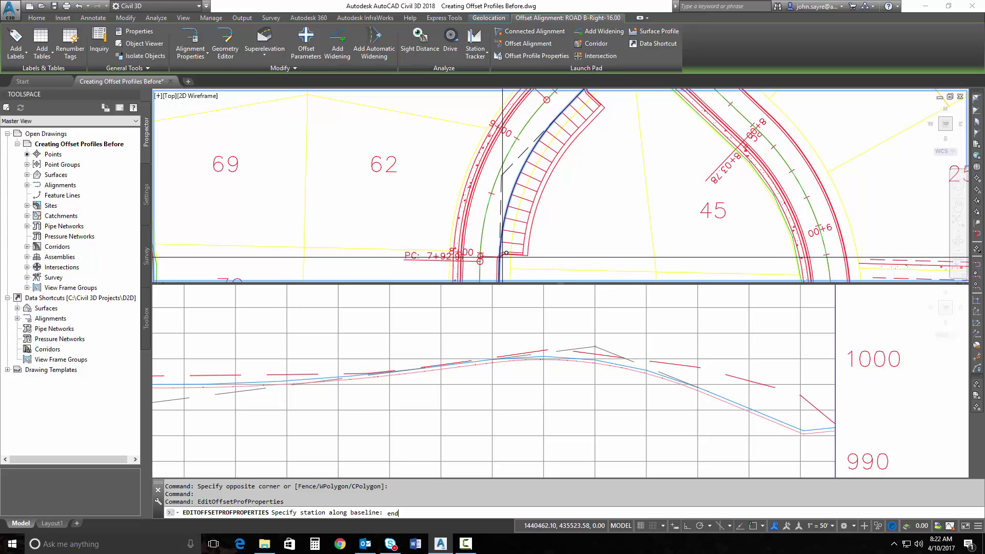
key("Return")
scroll(502, 257, "up", 4)
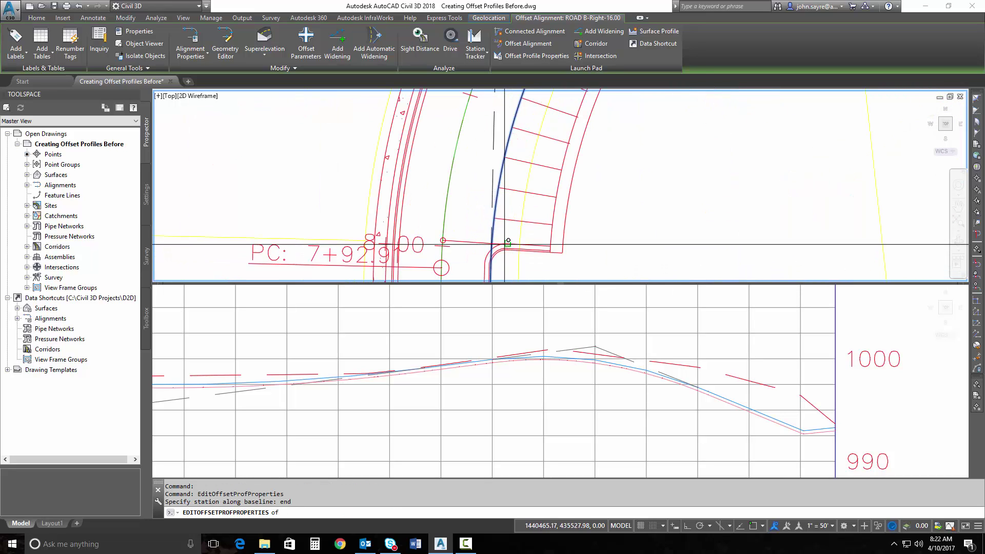
left_click(446, 246)
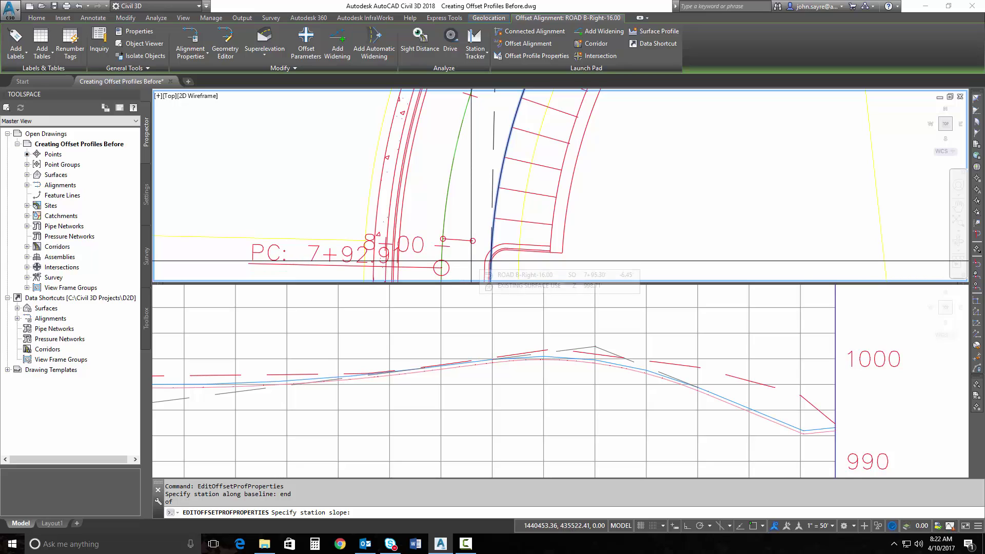
type("-2")
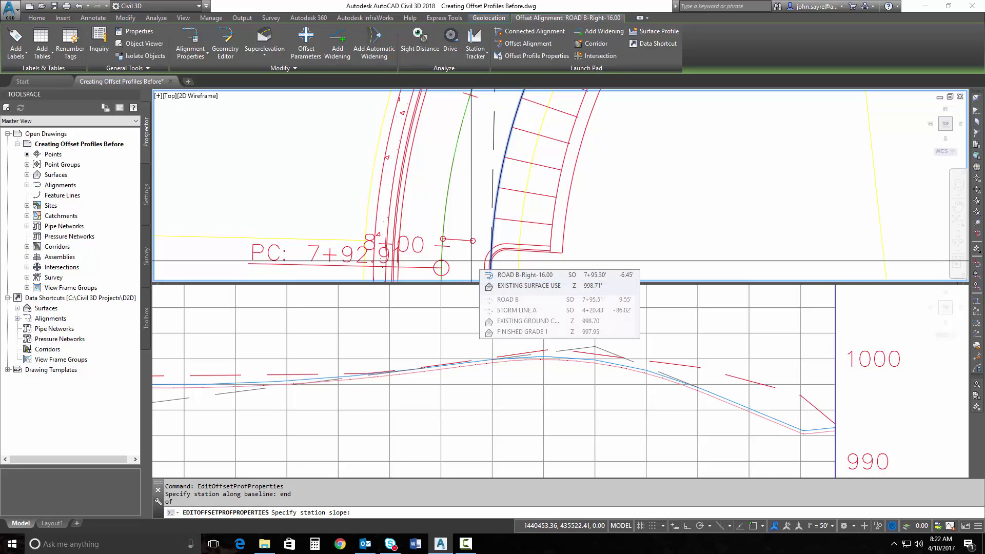
key("Return")
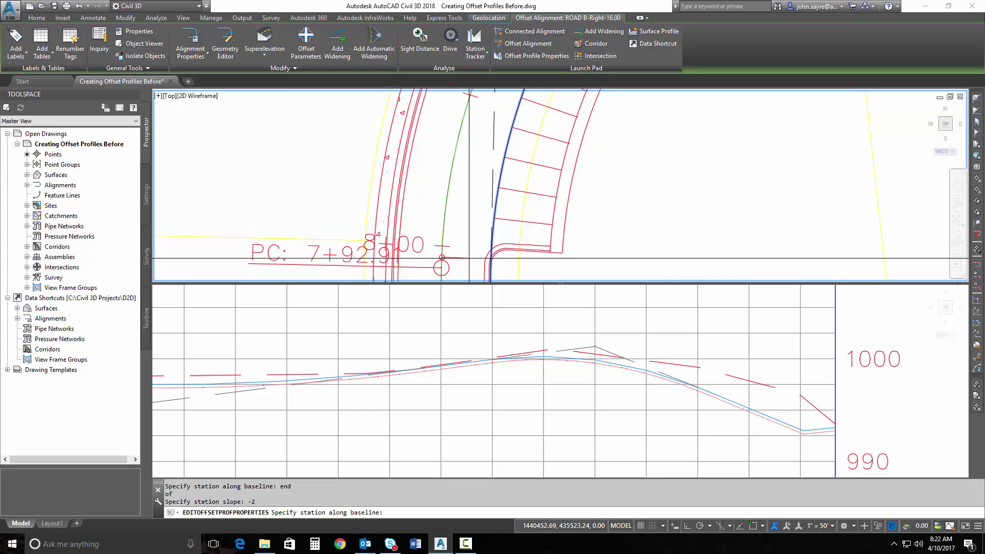
- Add -6% cross-slope regions at two stations along the curb return
scroll(471, 257, "down", 1)
middle_click_drag(469, 249, 501, 187)
scroll(498, 177, "down", 1)
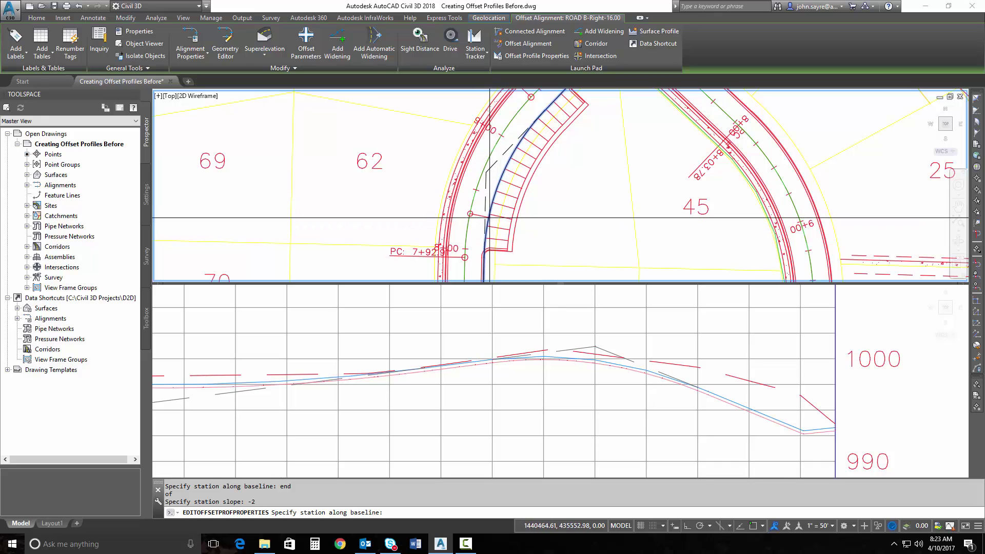
left_click(488, 219)
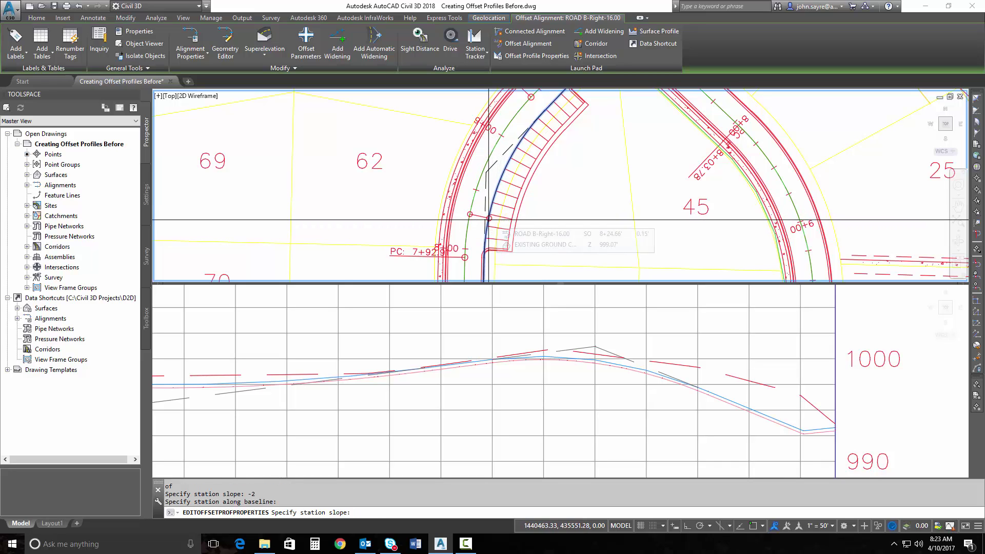
type("-6")
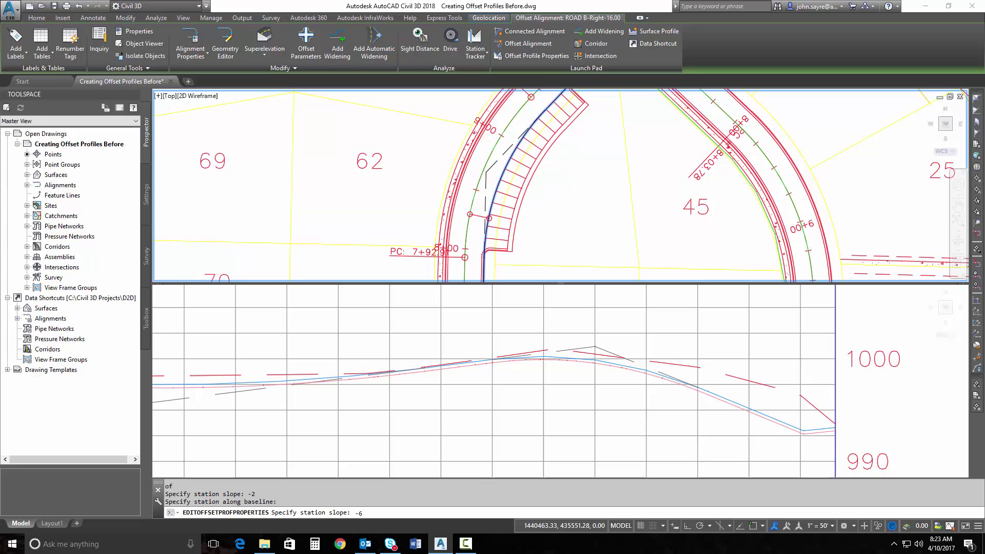
key("Return")
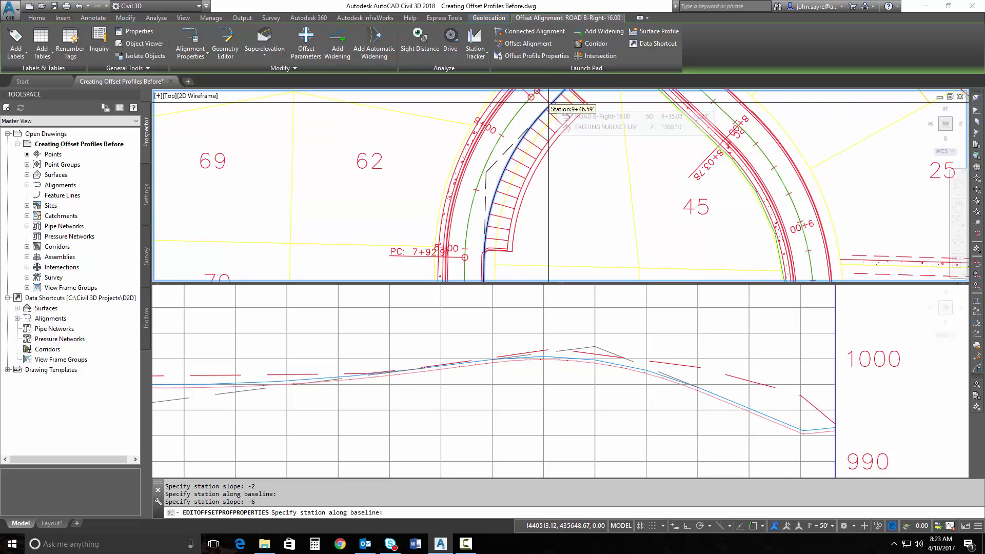
middle_click_drag(548, 107, 519, 173)
left_click(519, 172)
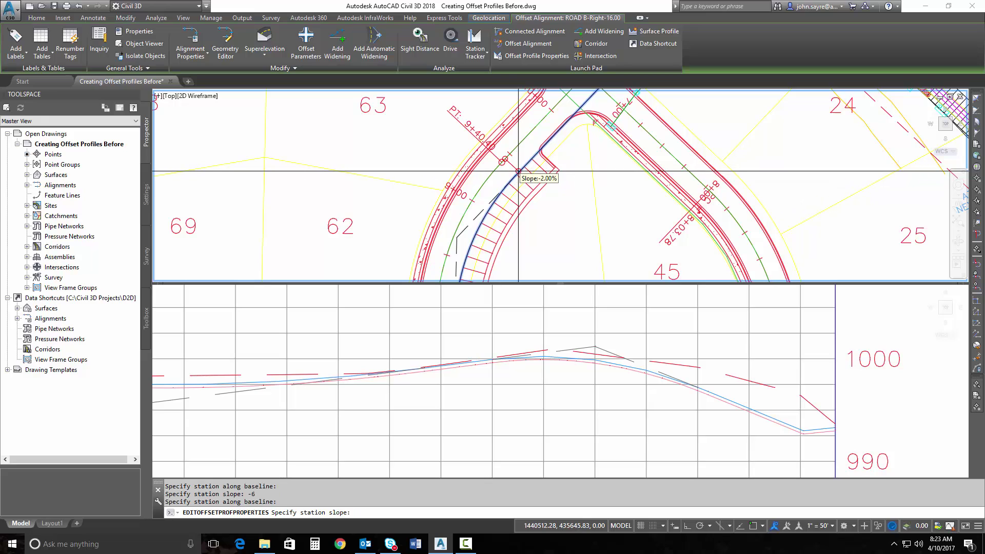
type("-6")
key("Return")
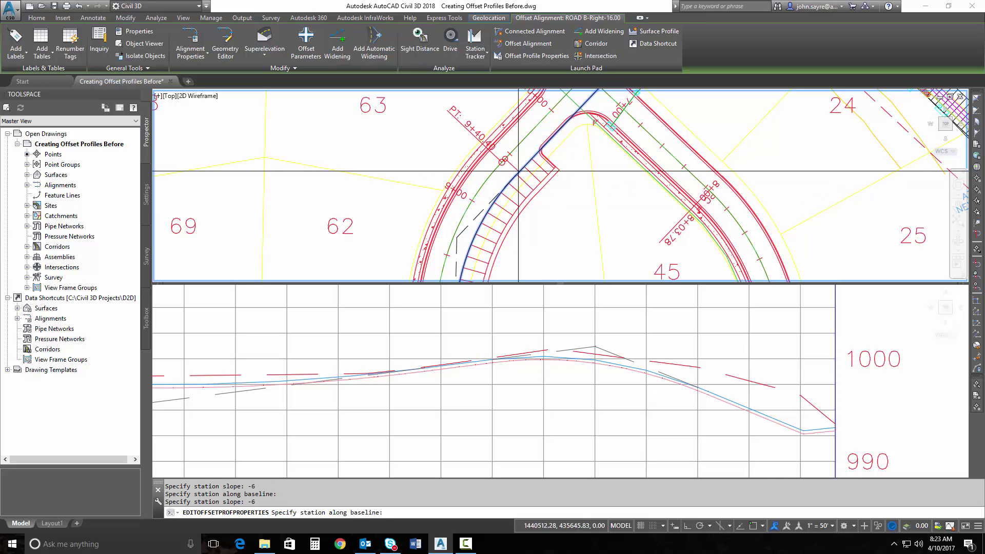
- Add a -2% region at the curb return's end and finish picking stations
type("end")
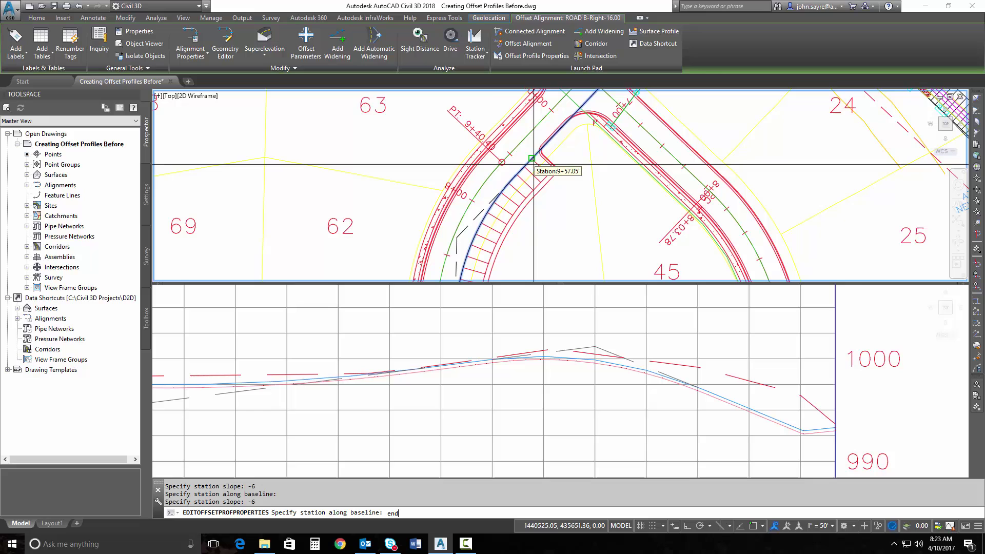
key("Return")
scroll(534, 164, "up", 3)
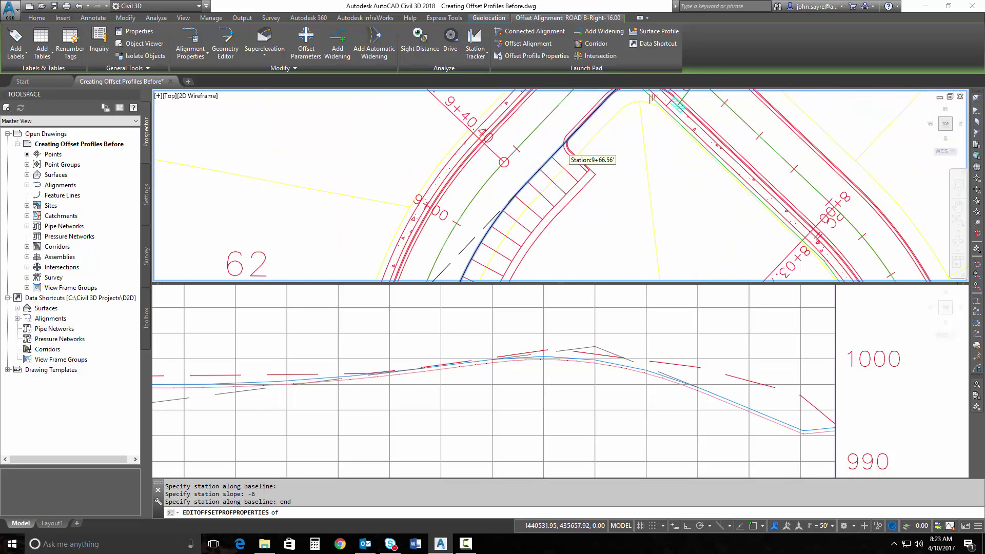
left_click(564, 149)
scroll(545, 180, "down", 2)
type("-2")
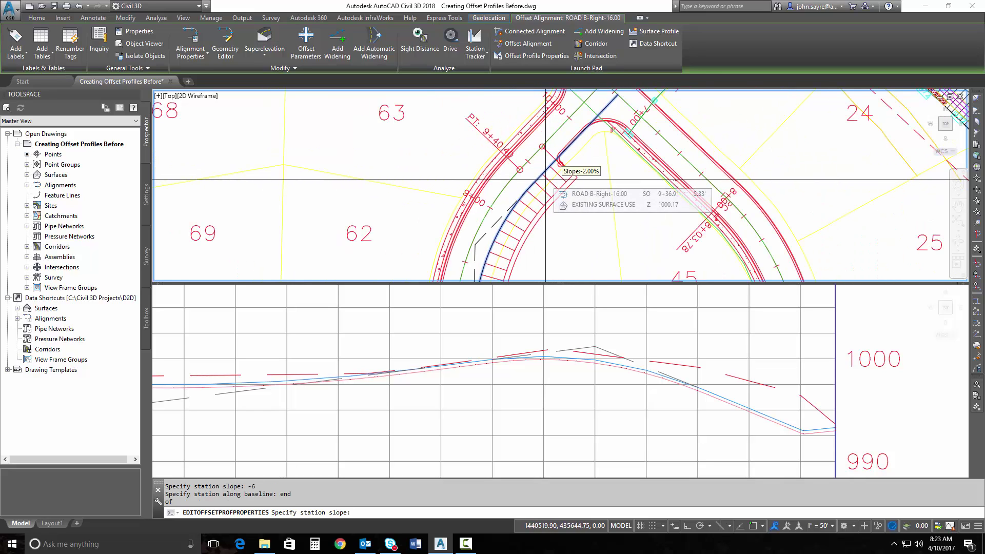
key("Return")
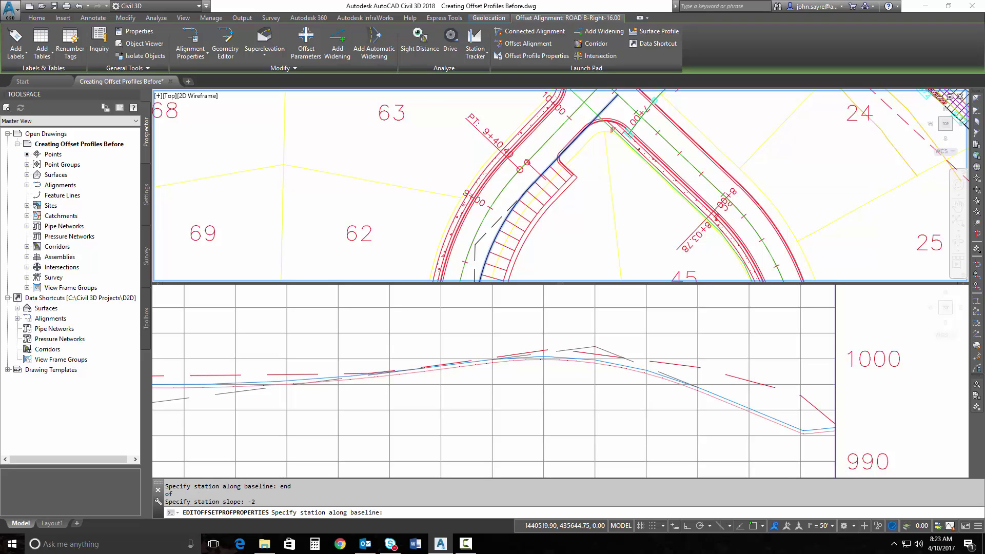
key("Return")
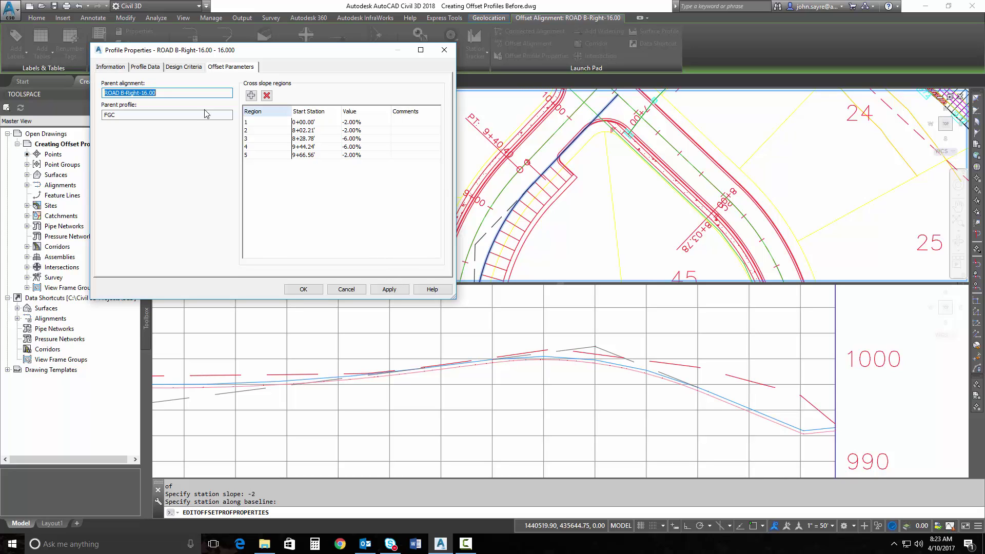
- Apply the -2% and -6% cross-slope regions so the pink offset profile redraws
left_click(394, 292)
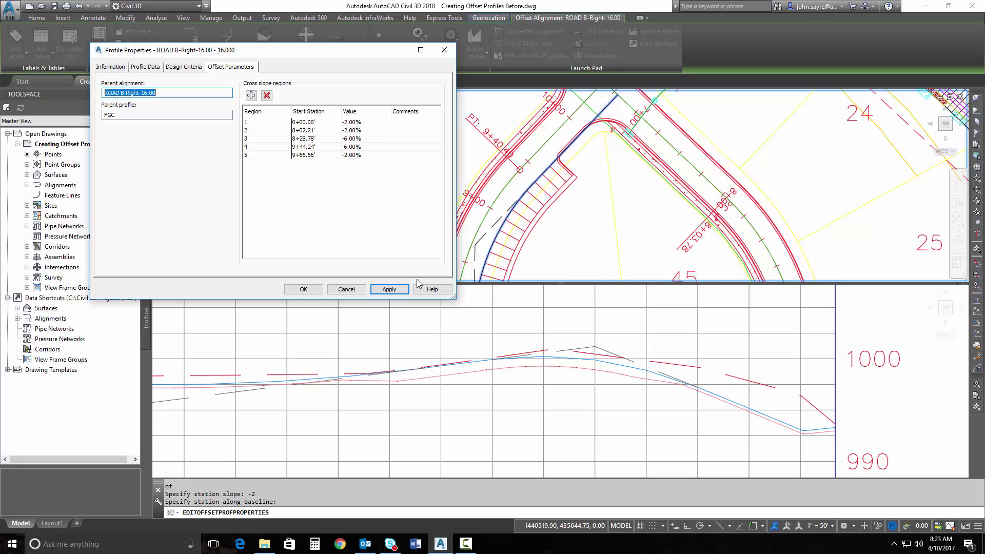
- Set regions 3 and 4 (8+28.78' and 9+44.24') to -5.00%, apply, and close
left_click(362, 139)
left_click(364, 139)
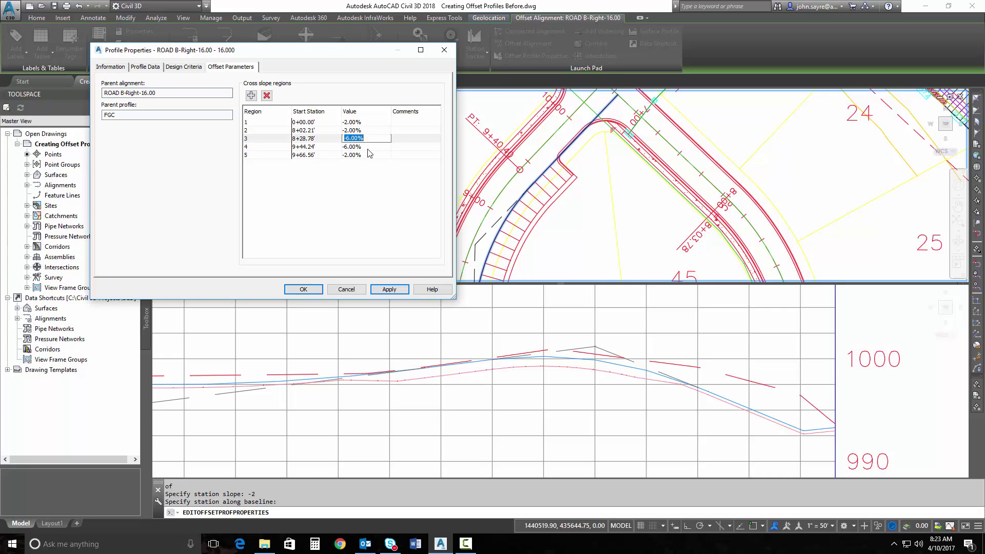
type("-5")
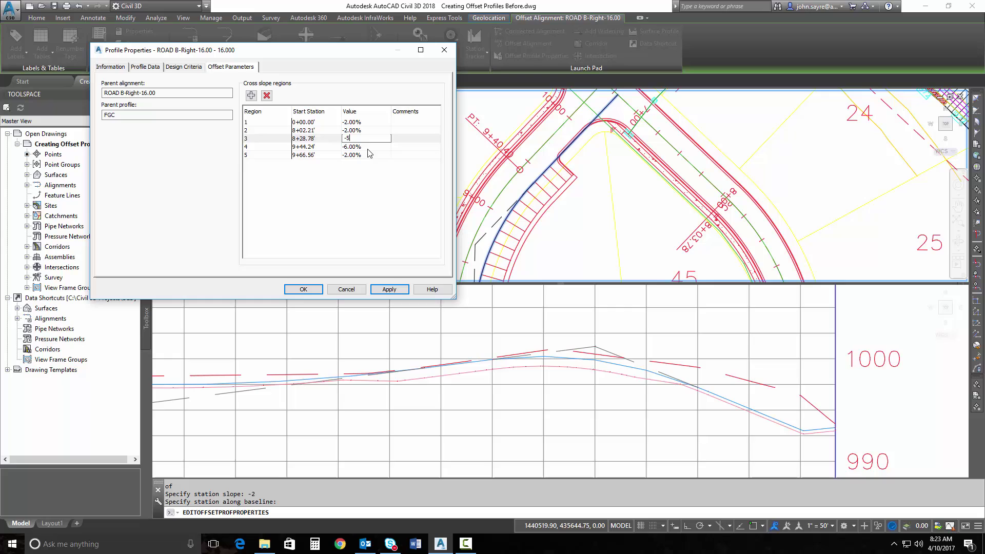
key("Return")
key("Down")
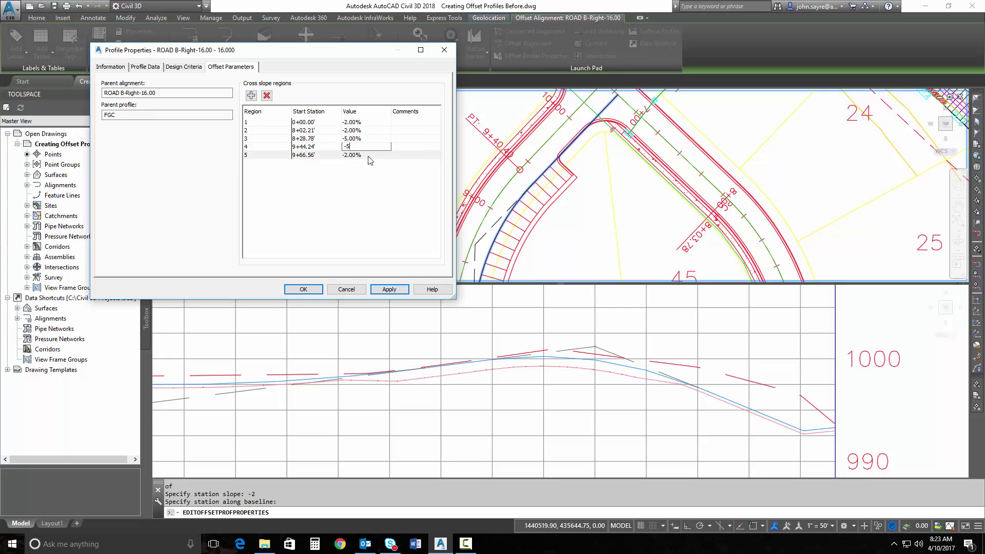
left_click(368, 156)
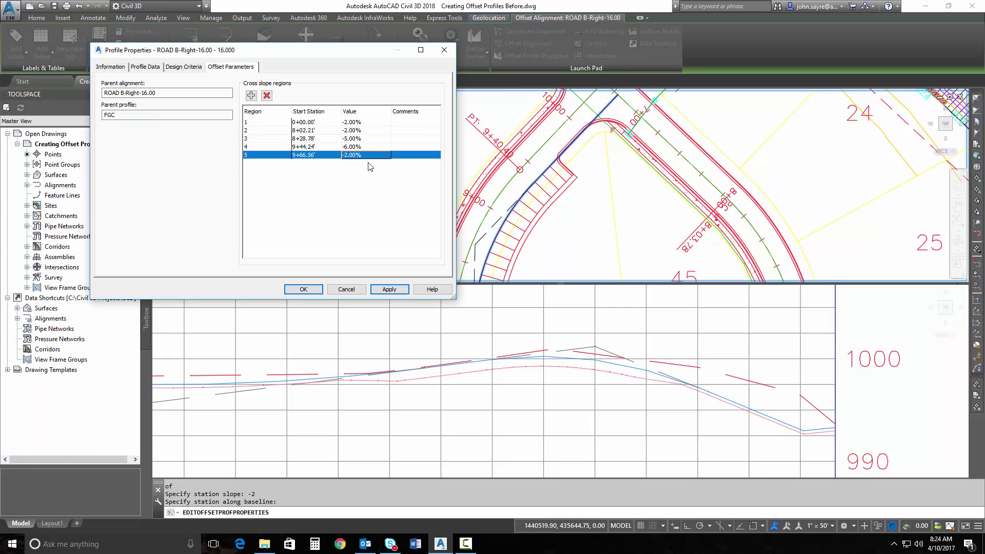
double_click(367, 147)
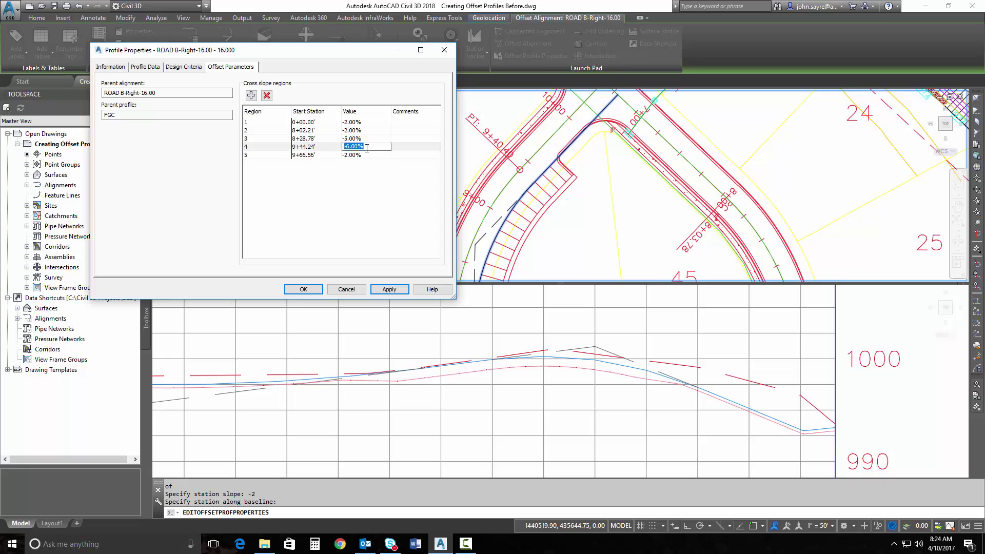
type("-5")
key("Return")
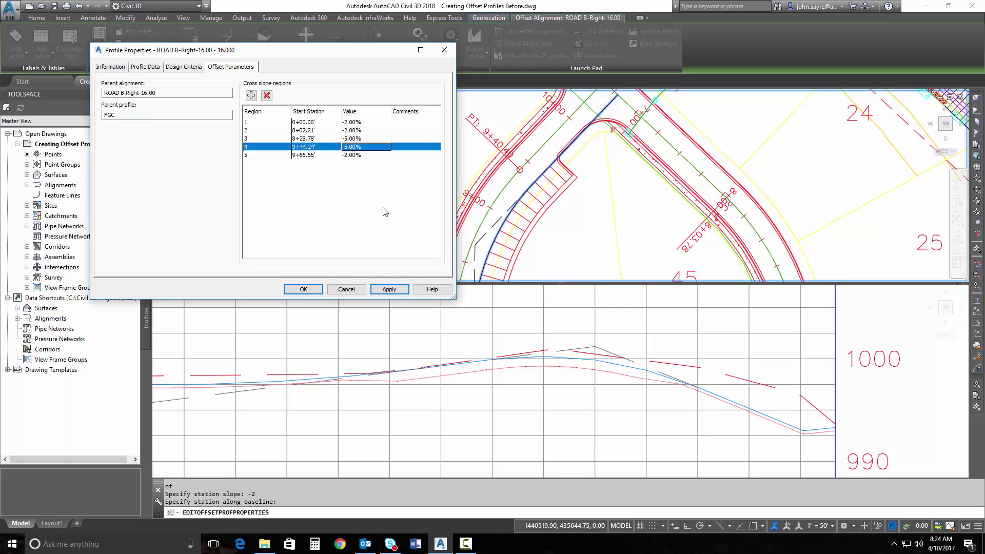
left_click(395, 293)
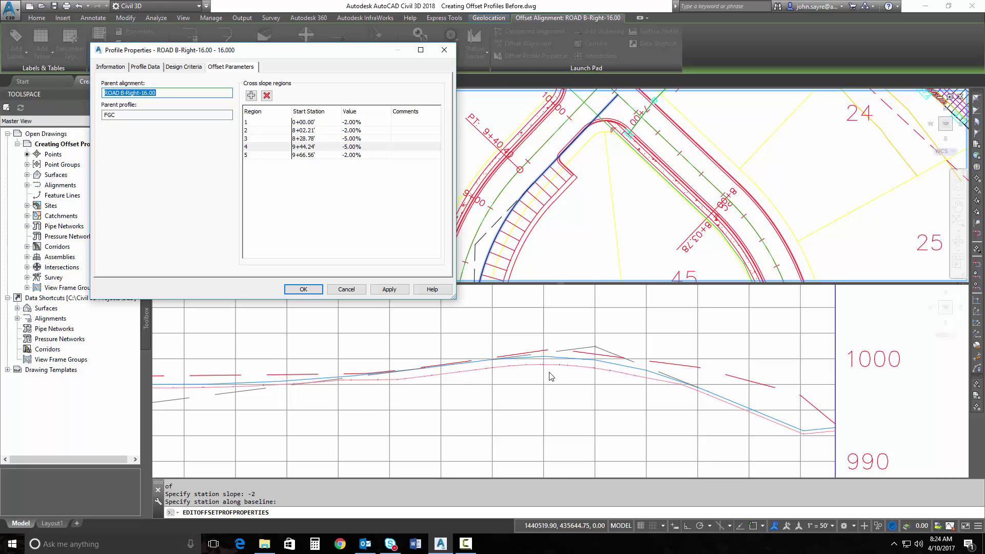
left_click(308, 290)
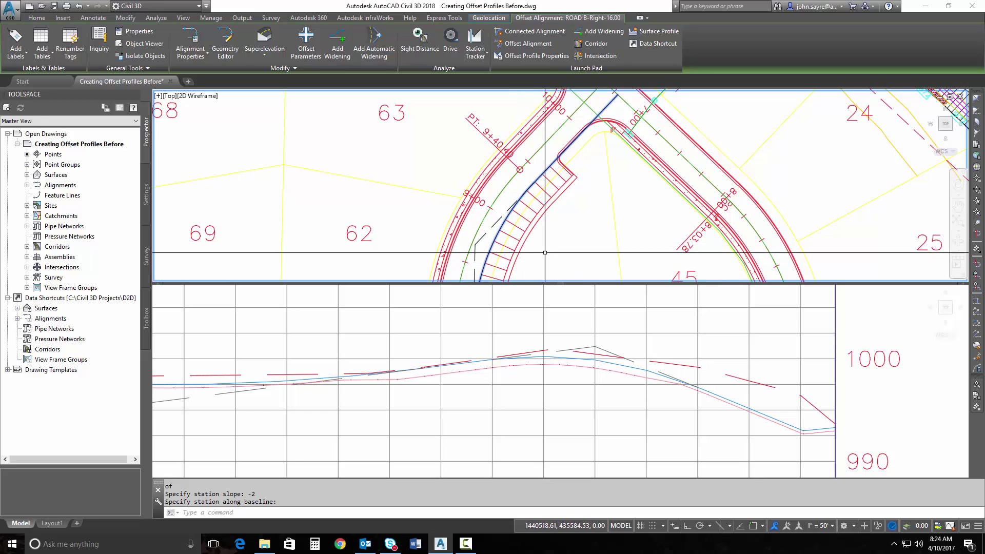
middle_click_drag(548, 253, 558, 199)
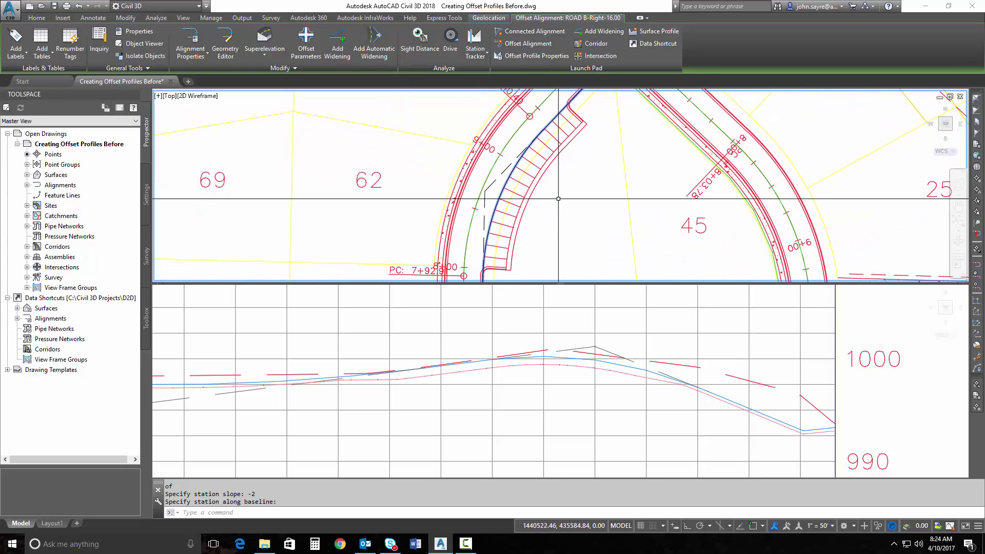